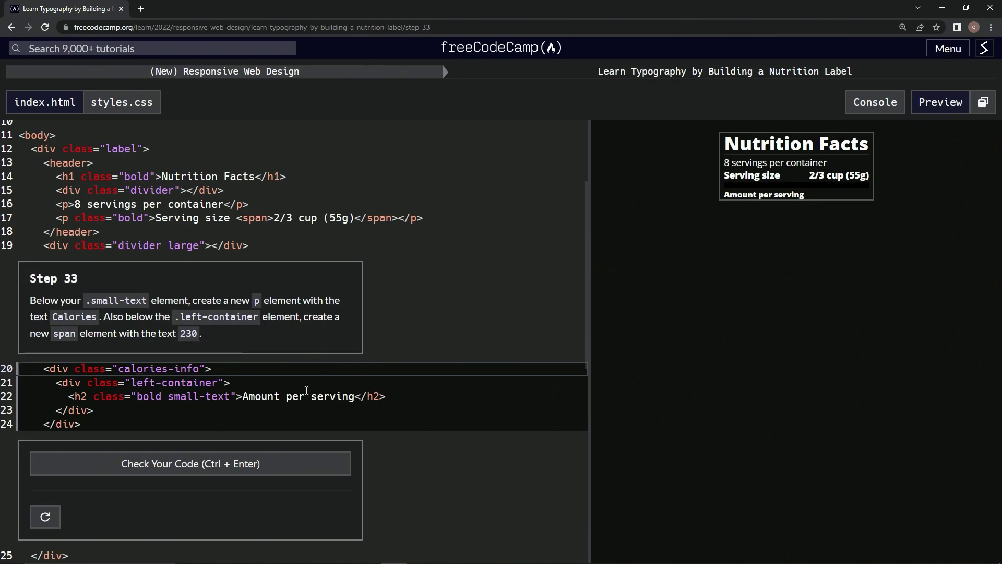
Insert a <p>Calories</p> paragraph on a new line below the Amount per serving heading
{"action": "left_click", "coordinate": [394, 399]}
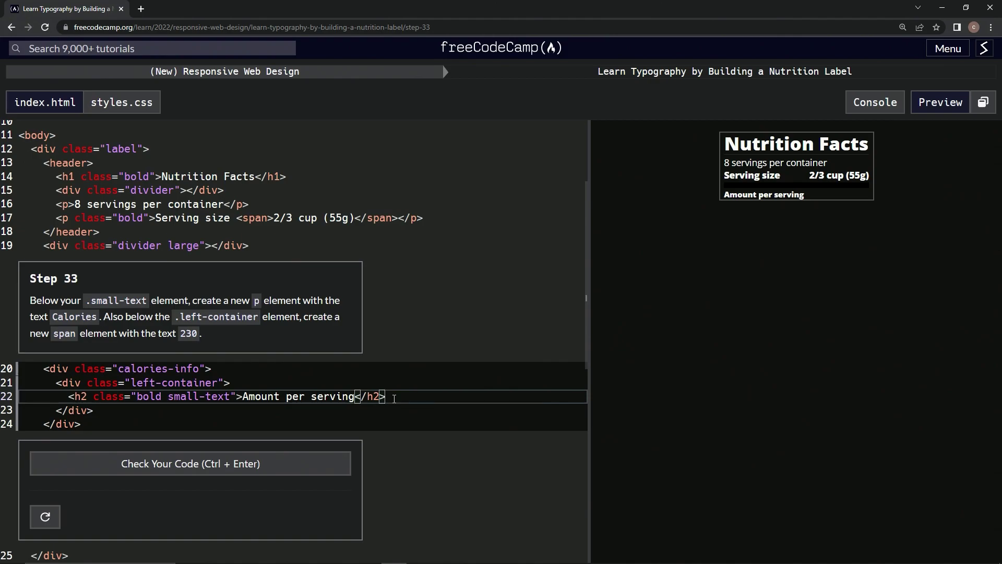
{"action": "key", "text": "Return"}
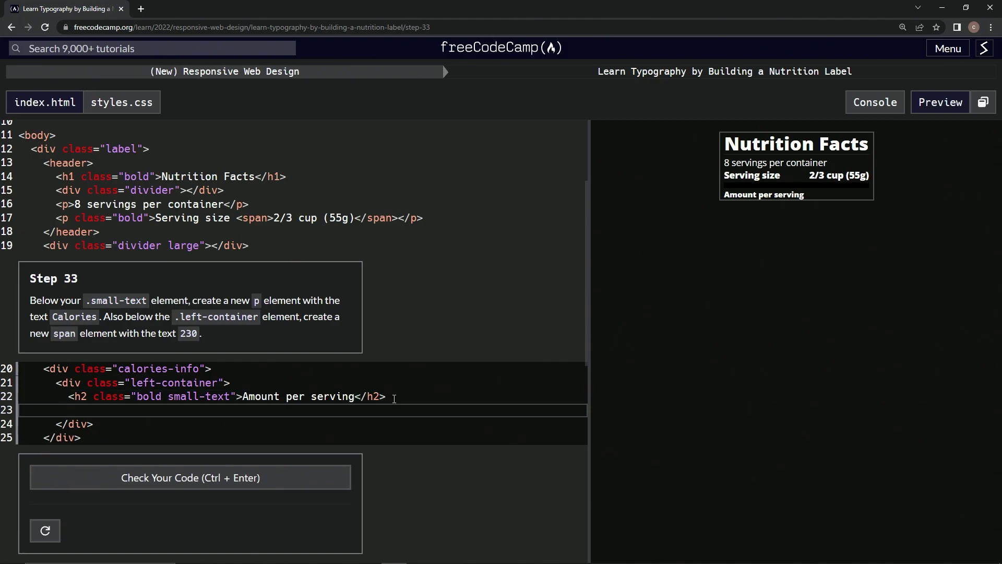
{"action": "type", "text": "<p>"}
{"action": "type", "text": "</p>"}
{"action": "left_click", "coordinate": [89, 410]}
{"action": "type", "text": "Calories"}
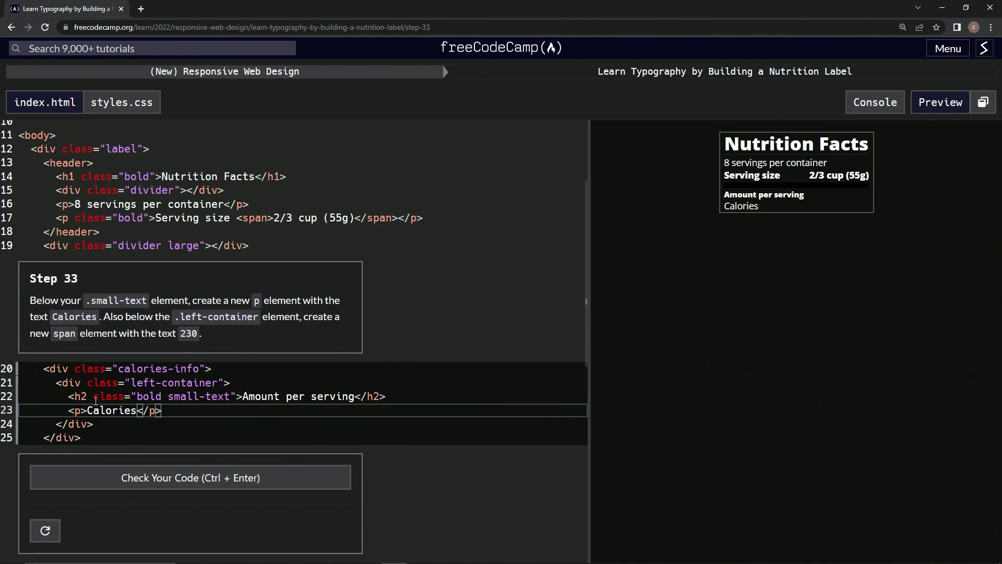
Insert a <span>230</span> element on a new line after the left-container div
{"action": "left_click", "coordinate": [93, 423]}
{"action": "key", "text": "Return"}
{"action": "type", "text": "<"}
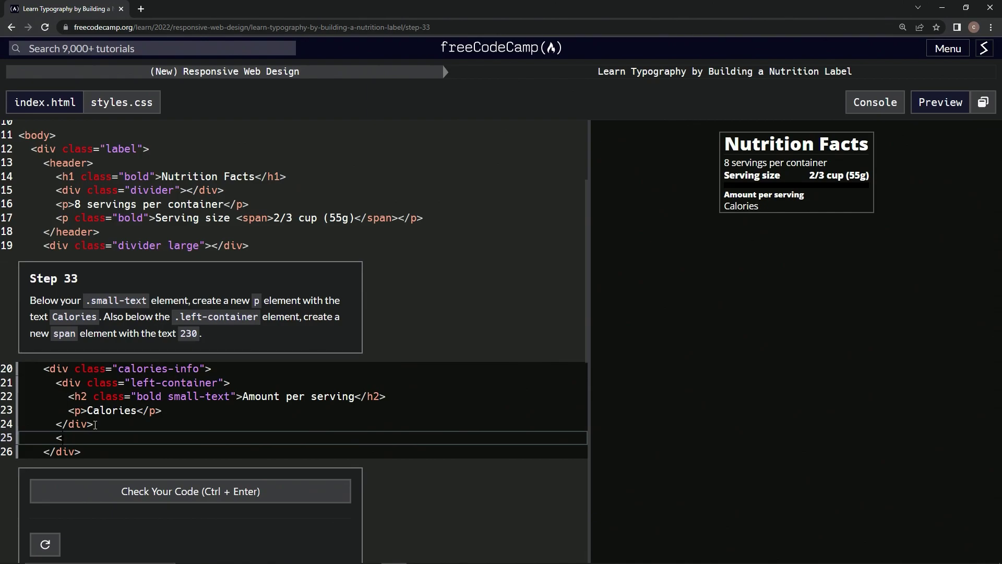
{"action": "type", "text": "span></span"}
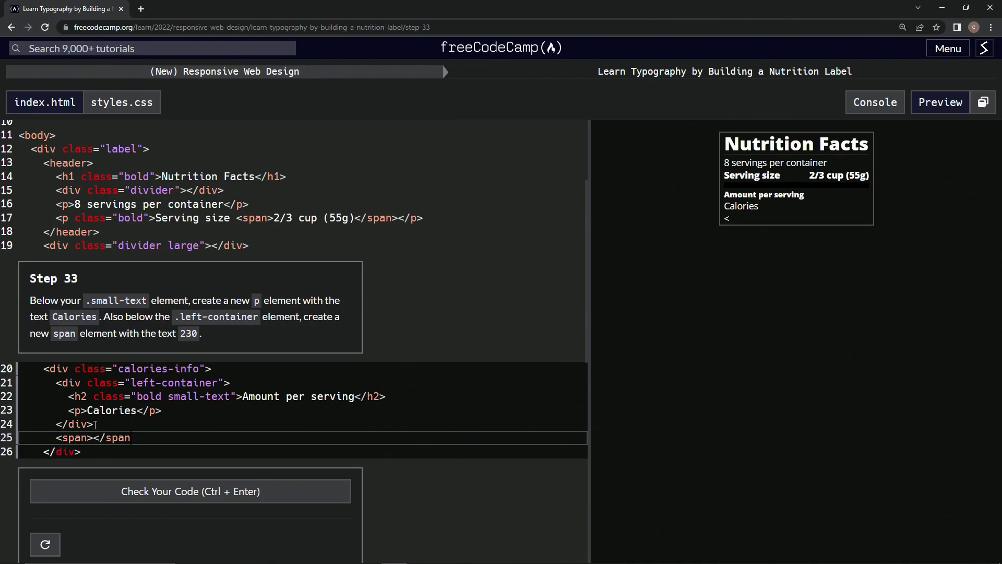
{"action": "type", "text": ">"}
{"action": "key", "text": "Left"}
{"action": "key", "text": "Left"}
{"action": "key", "text": "Left"}
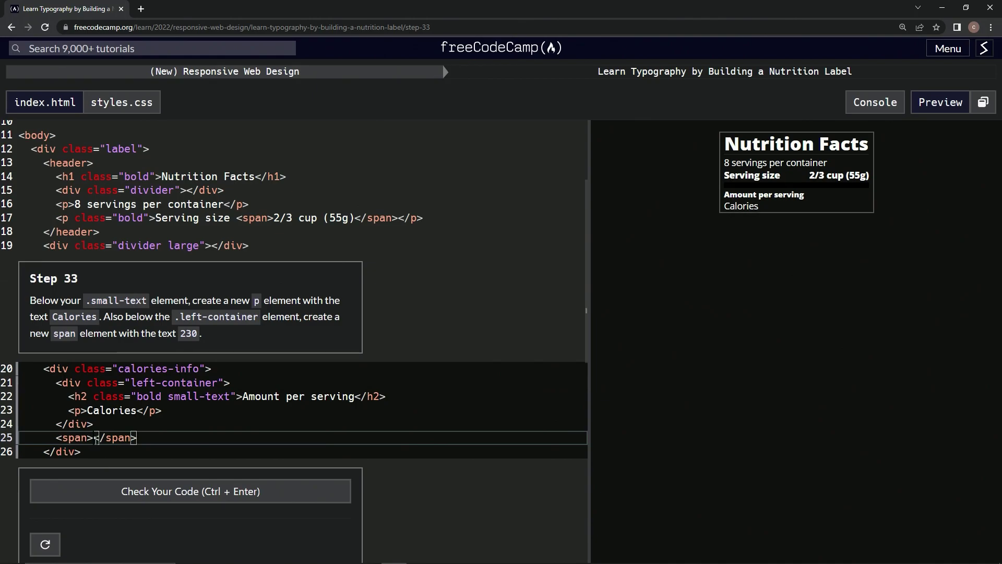
{"action": "type", "text": "230"}
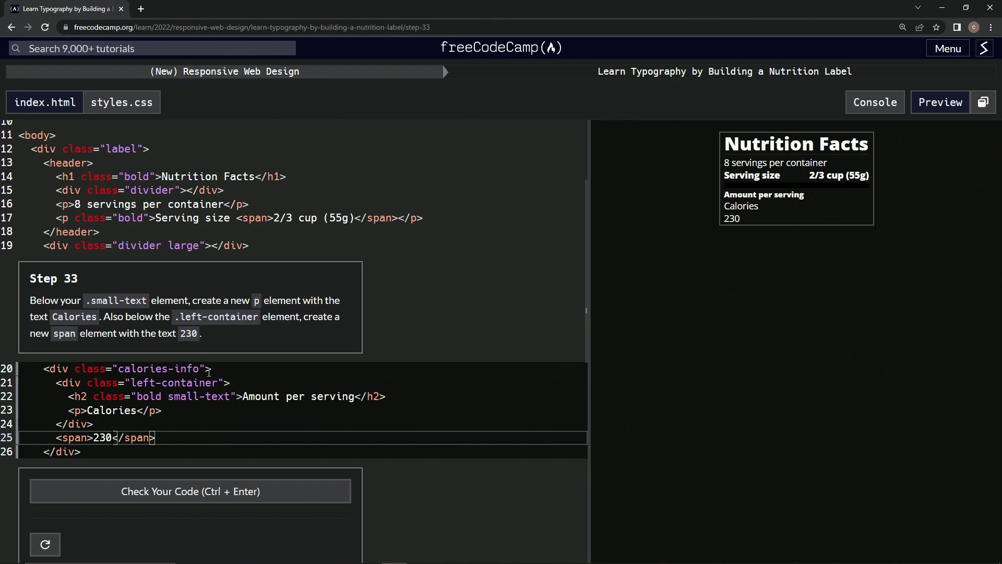
Check the Step 33 code, then submit it and advance to Step 34
{"action": "left_click", "coordinate": [186, 491]}
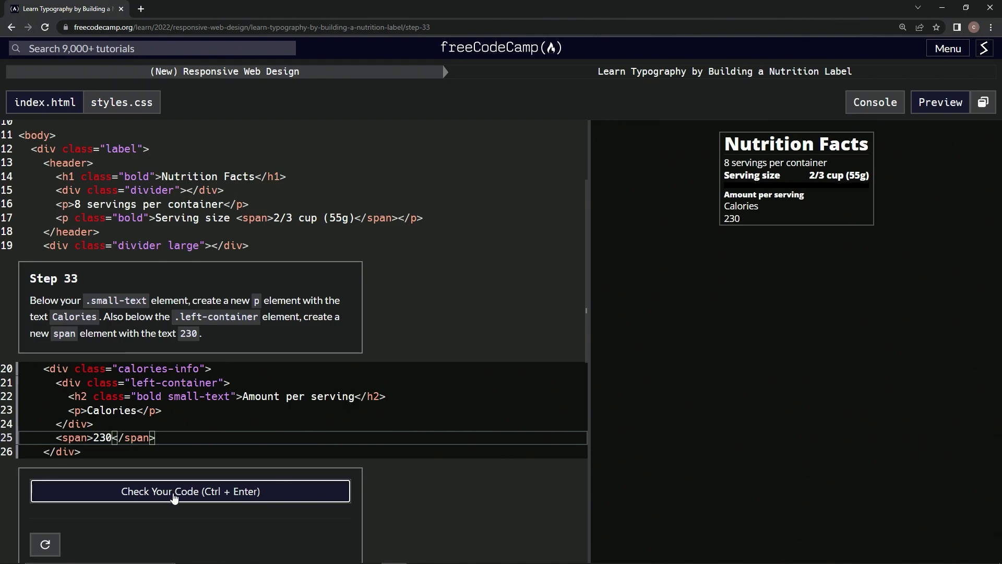
{"action": "left_click", "coordinate": [160, 497]}
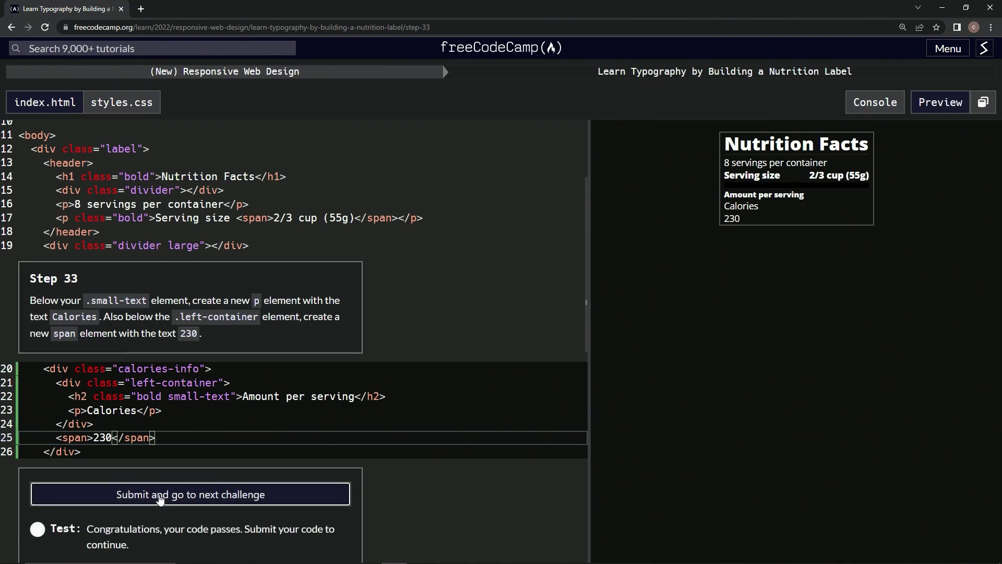